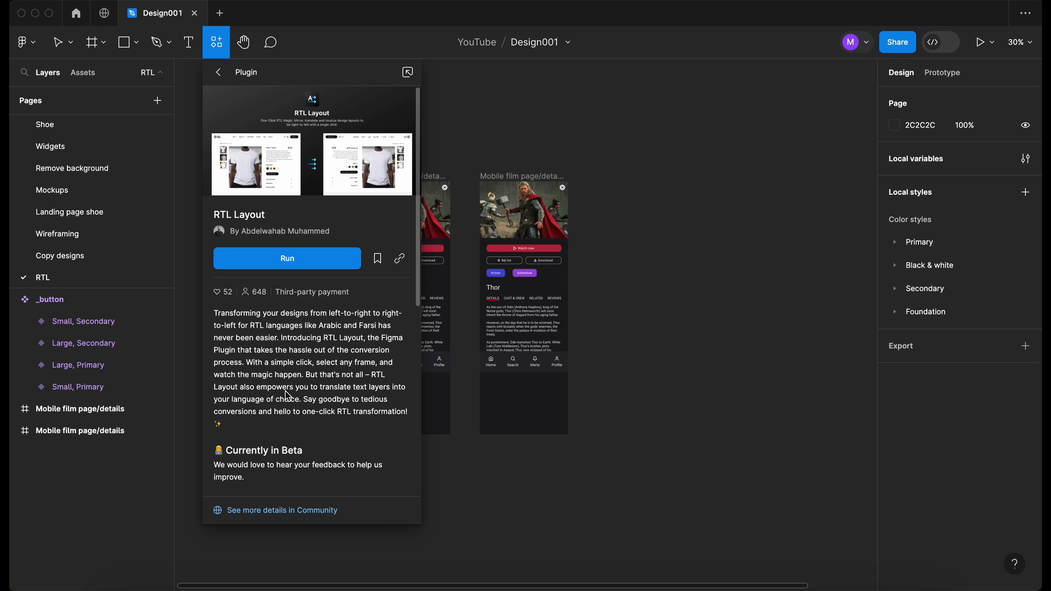
Step: Read through the RTL Layout plugin's description, covering its features, early bird license and getting-started resources, and close the details
scroll(374, 444, down, 3)
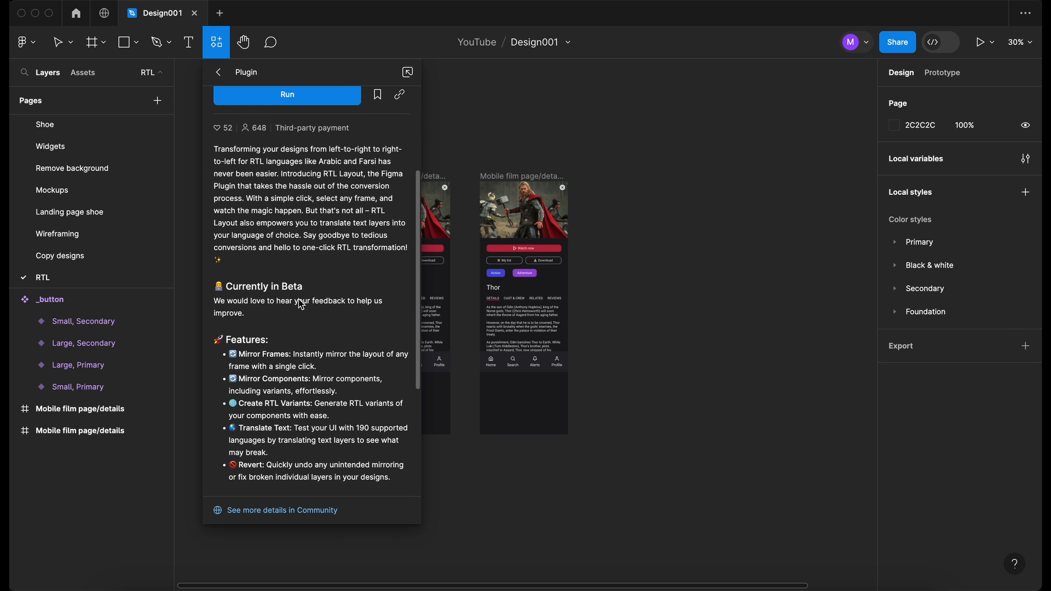
scroll(306, 460, down, 1)
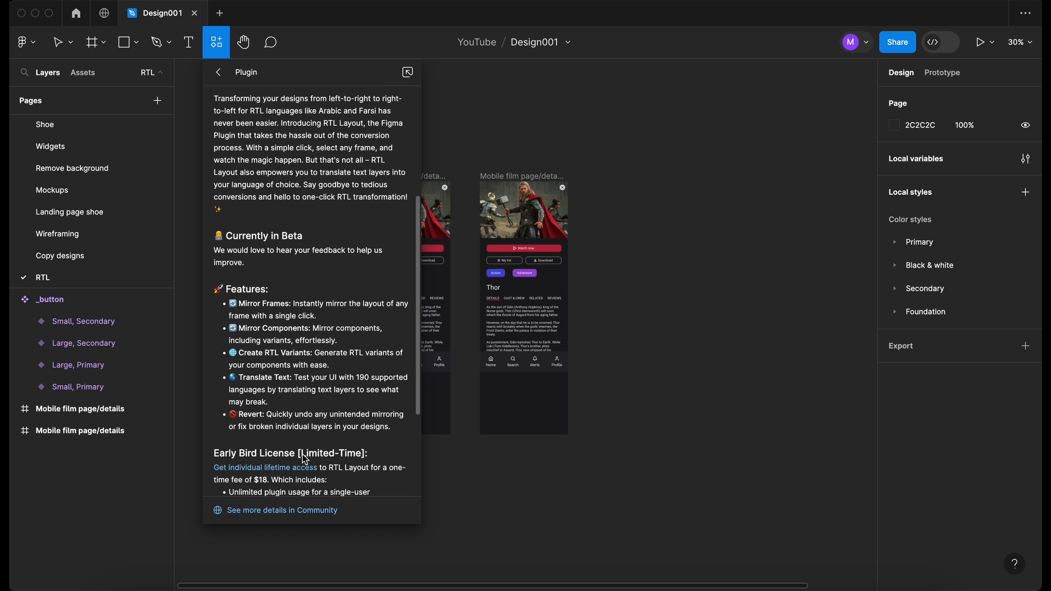
scroll(374, 426, down, 3)
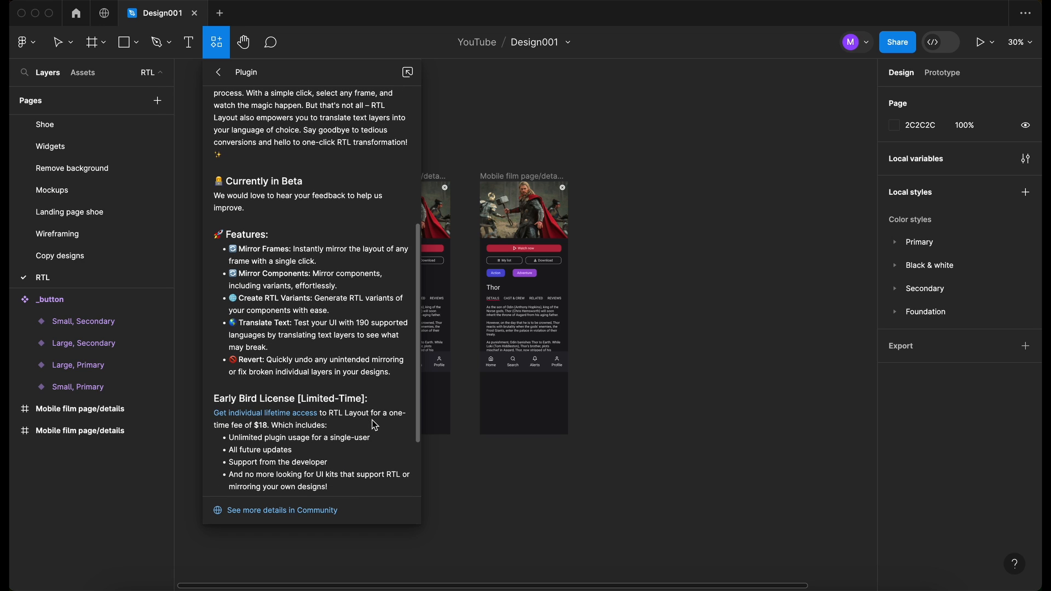
scroll(374, 425, down, 1)
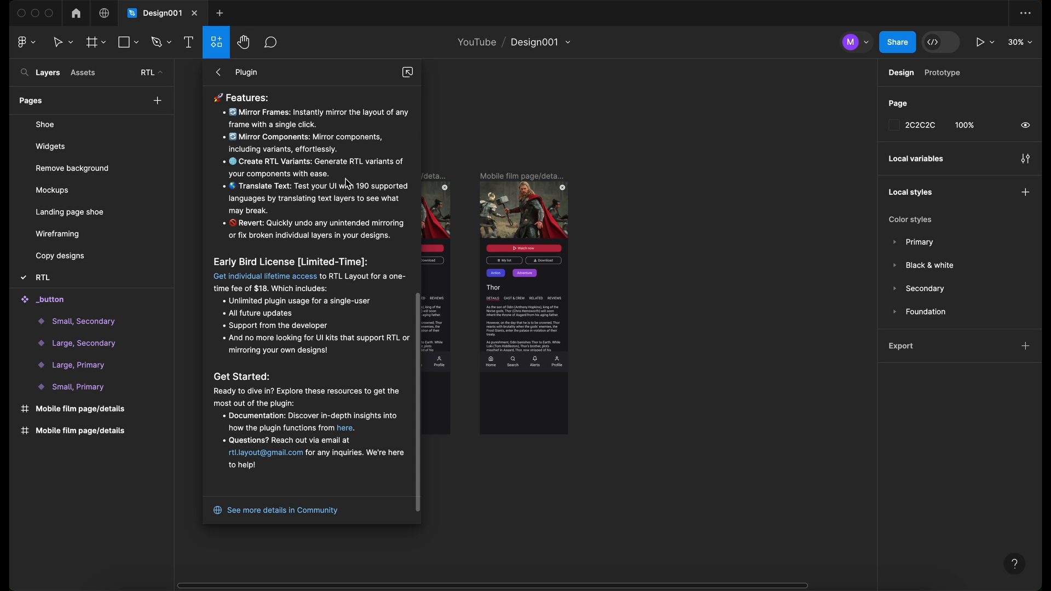
click(497, 497)
Step: Select the second "Mobile film page/details" frame, run the RTL Layout plugin on it and place the plugin window clear of the frame
scroll(552, 198, up, 3)
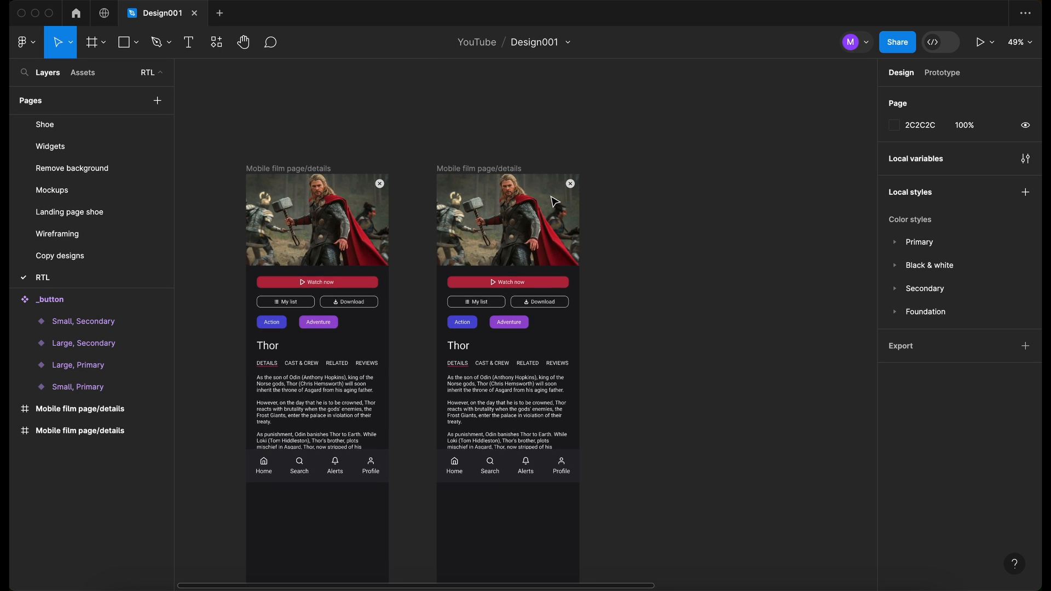
scroll(554, 201, right, 3)
scroll(554, 201, down, 2)
click(430, 119)
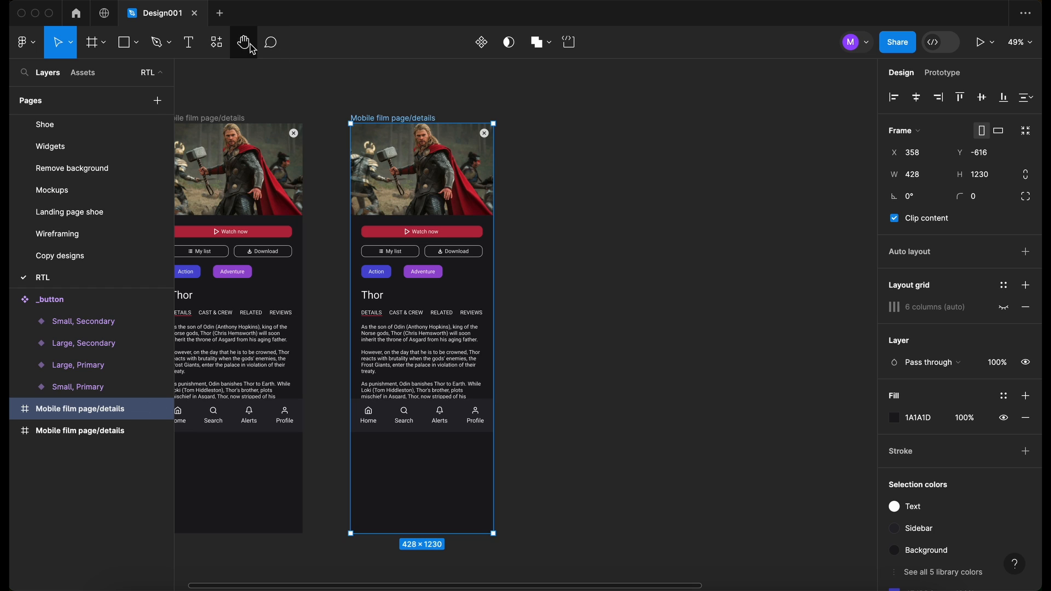
click(216, 42)
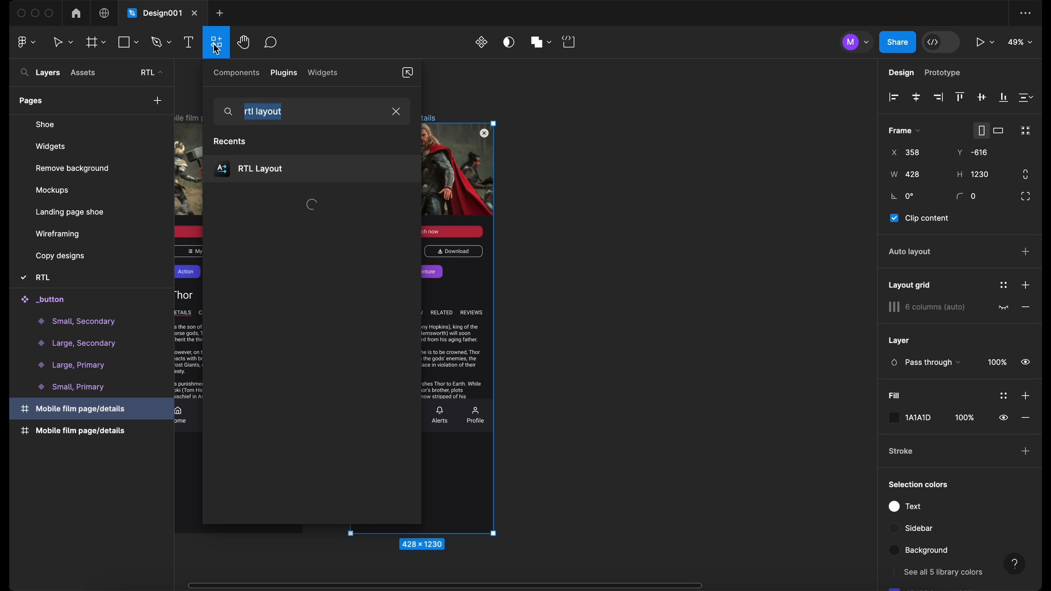
click(251, 170)
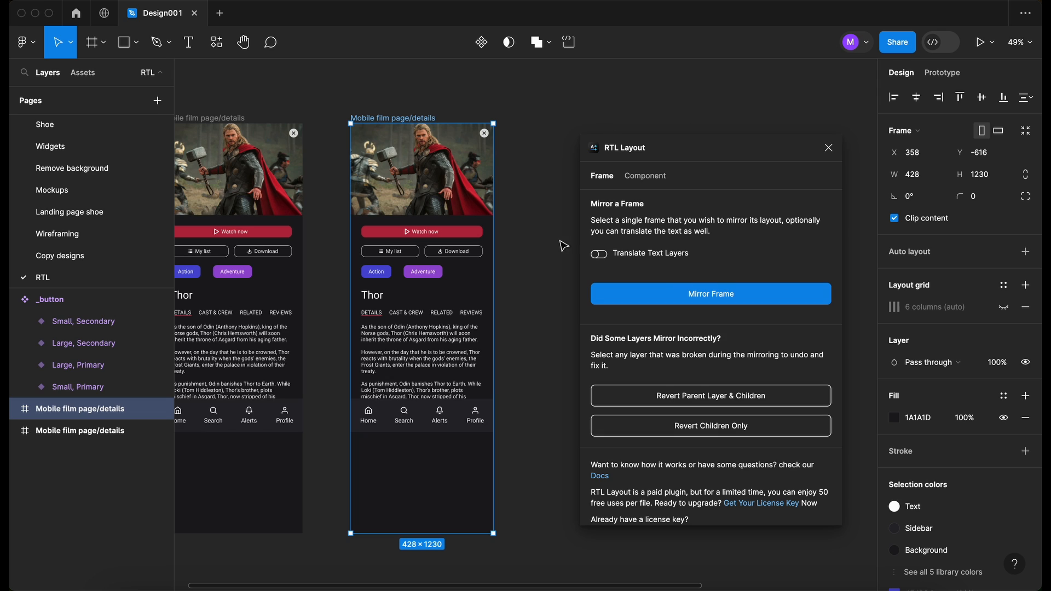
drag(754, 153, 718, 121)
scroll(474, 196, right, 4)
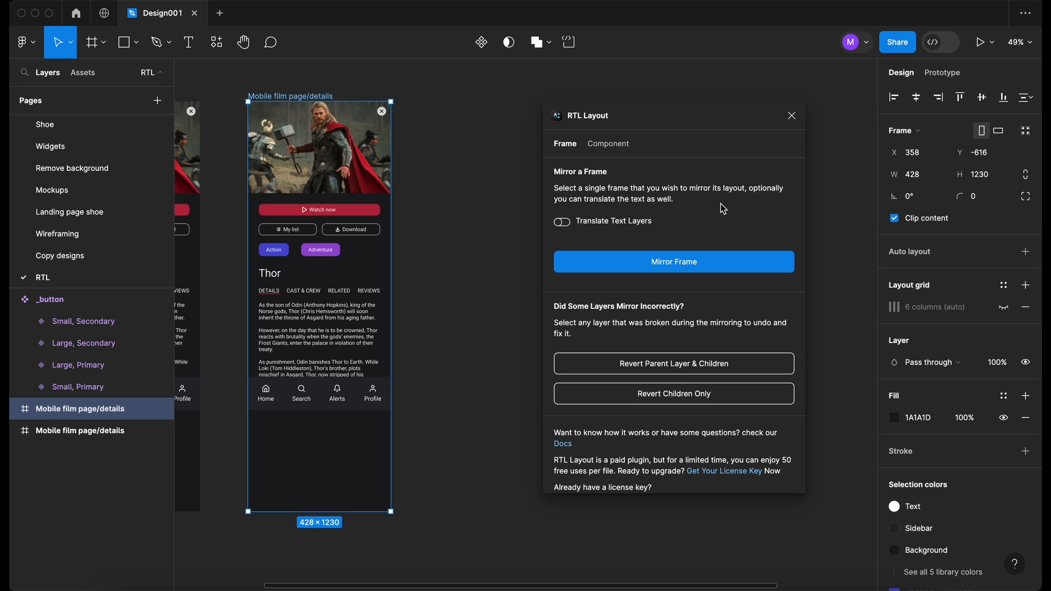
Step: Mirror the selected film page frame with text layer translation enabled from English to Arabic
click(563, 222)
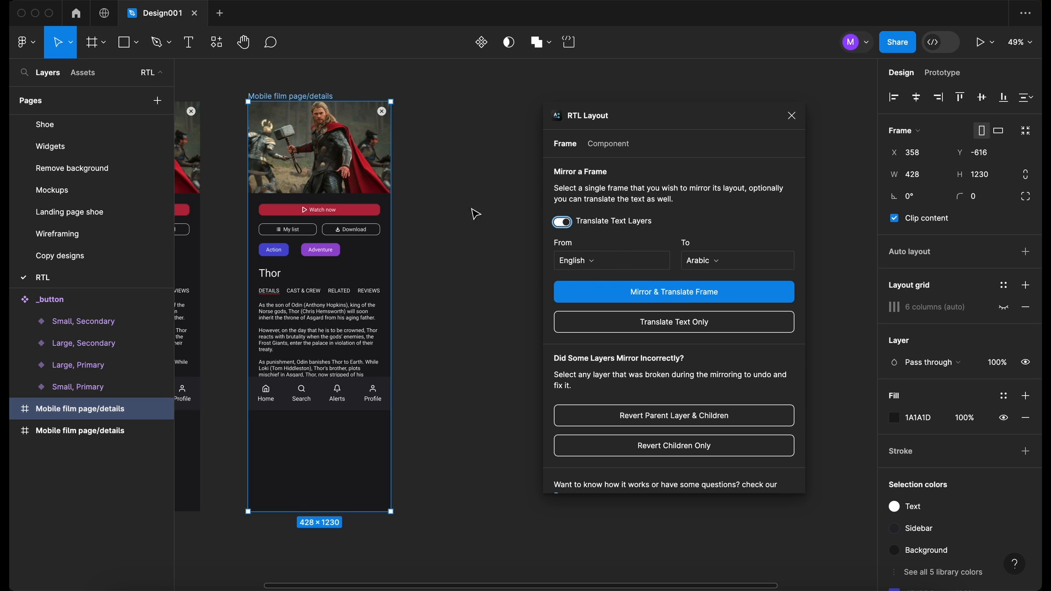
click(760, 266)
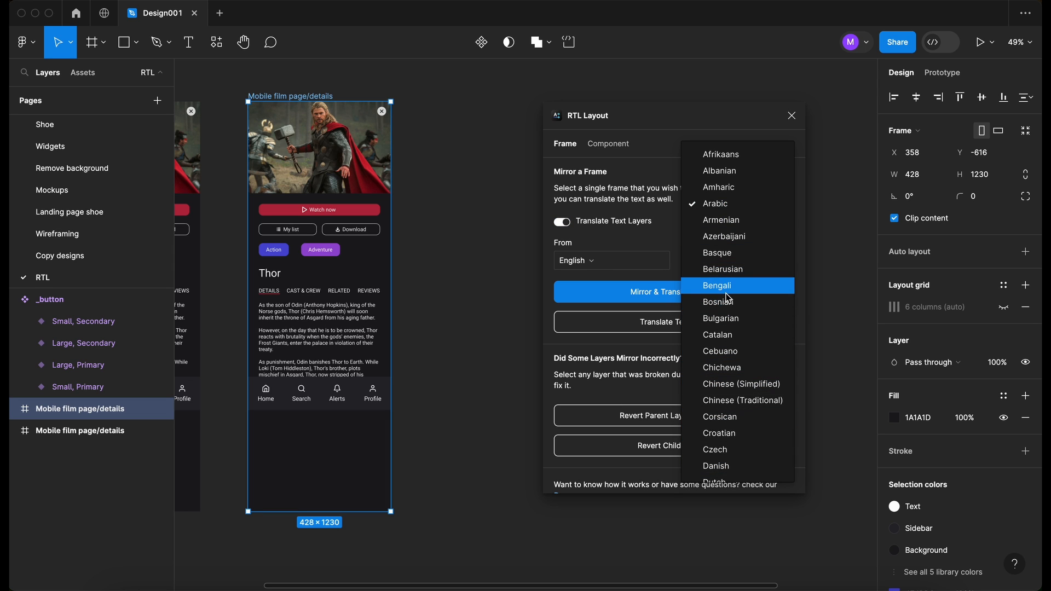
click(664, 233)
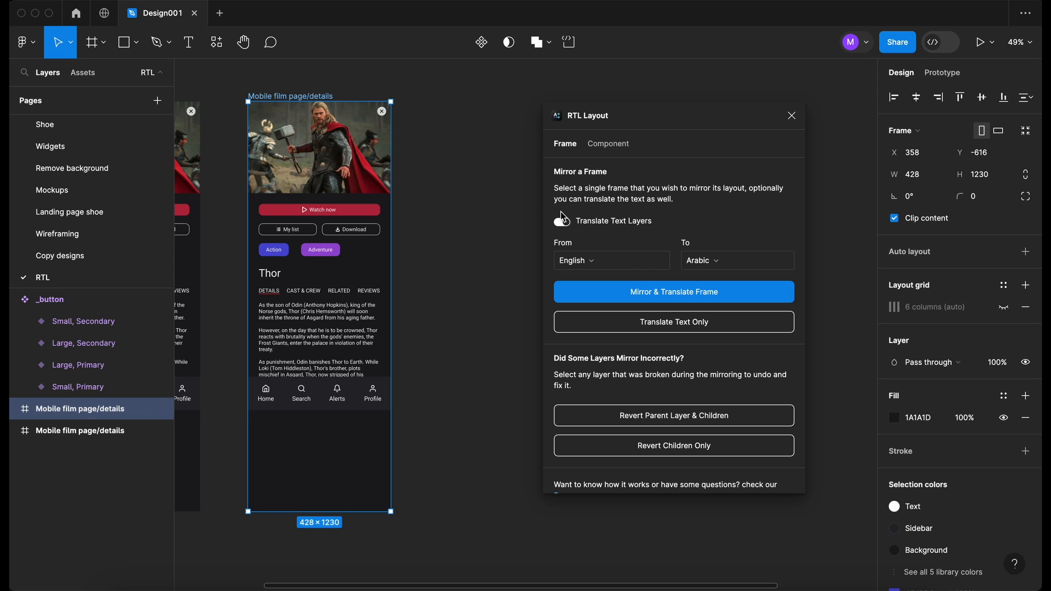
click(727, 296)
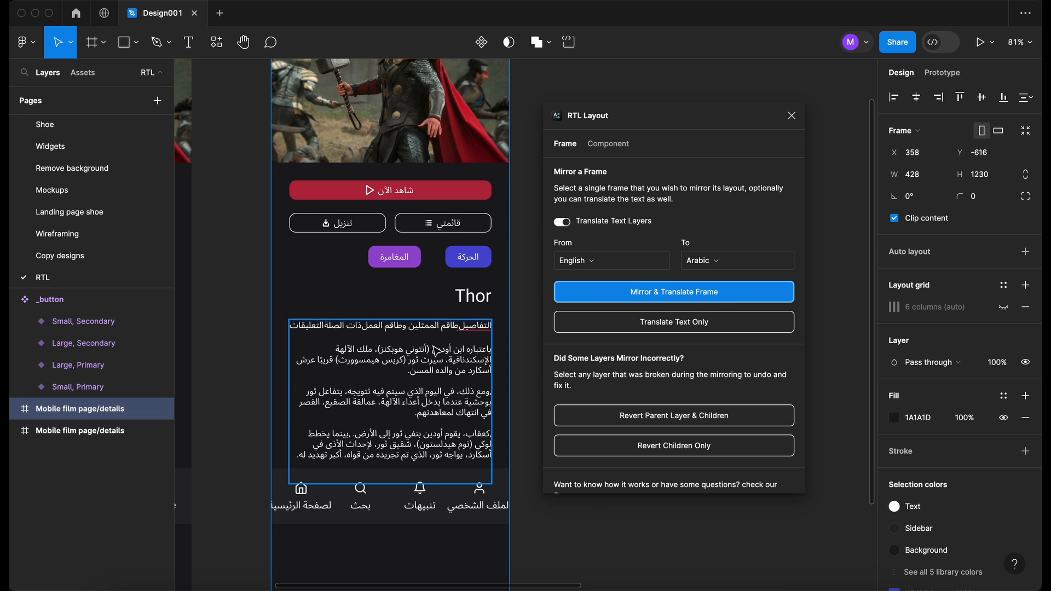
scroll(432, 355, down, 3)
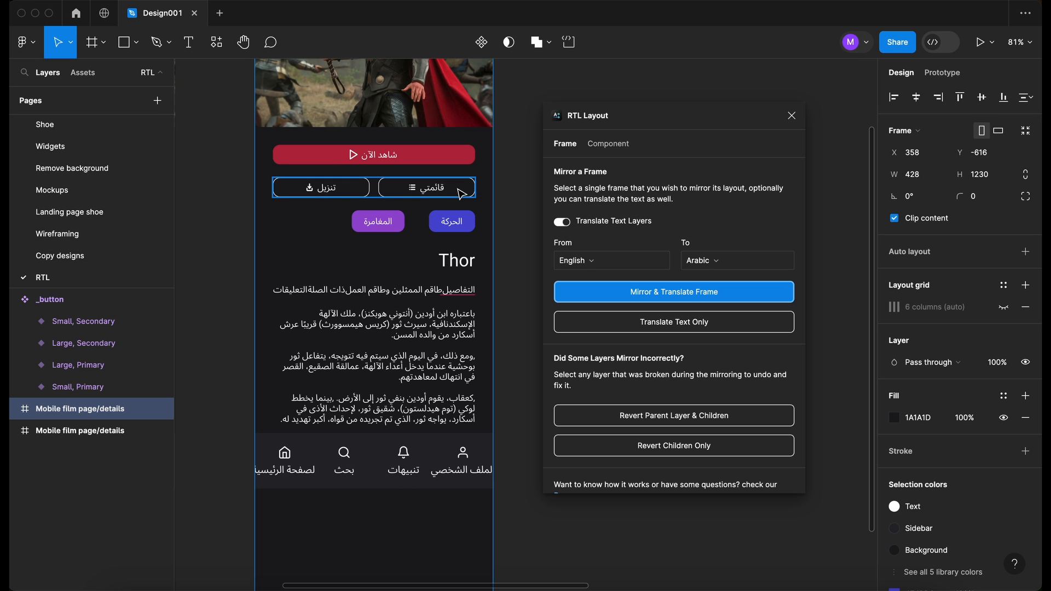
scroll(338, 385, down, 3)
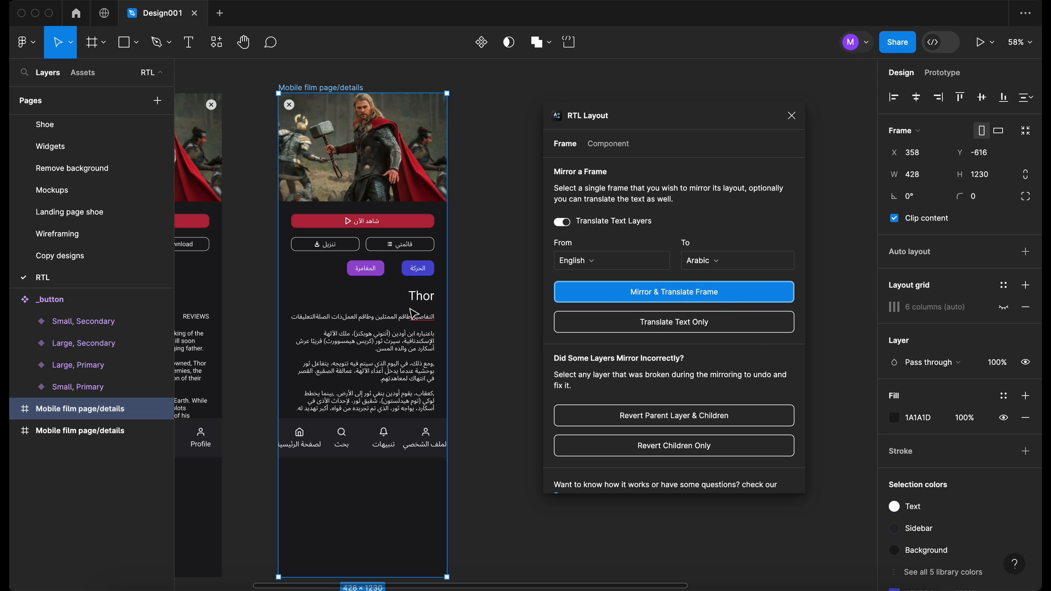
Step: Try to right-align the description paragraph in the original English film page frame
scroll(411, 313, left, 8)
scroll(412, 313, down, 2)
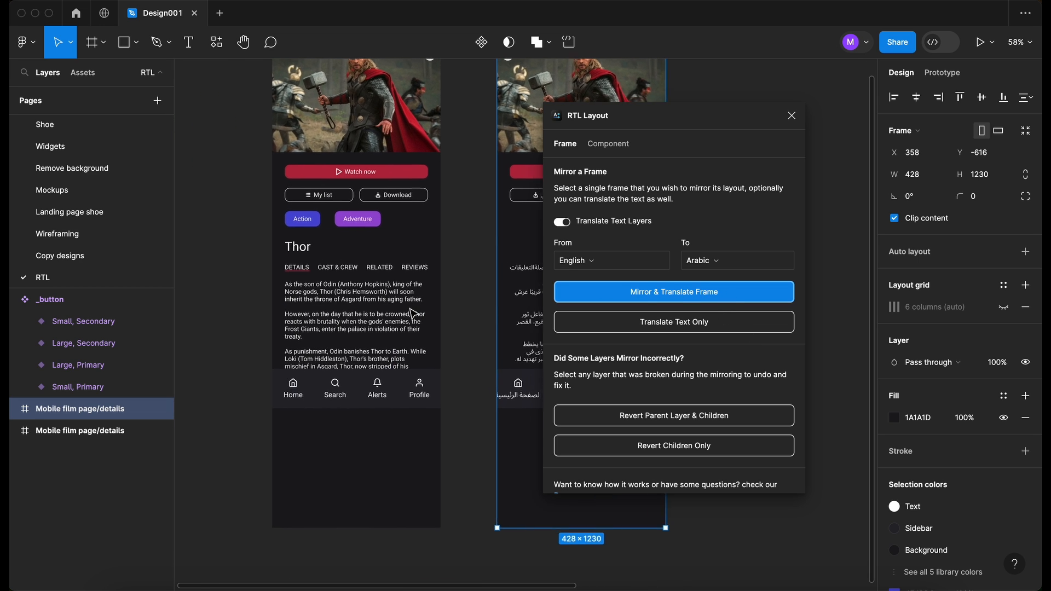
click(337, 304)
click(337, 304)
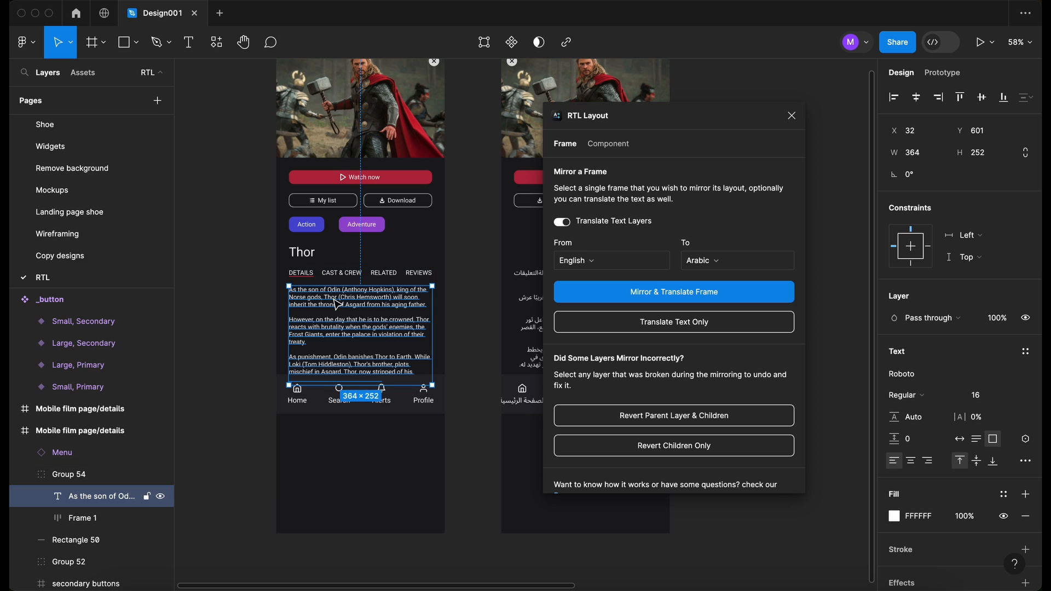
click(928, 466)
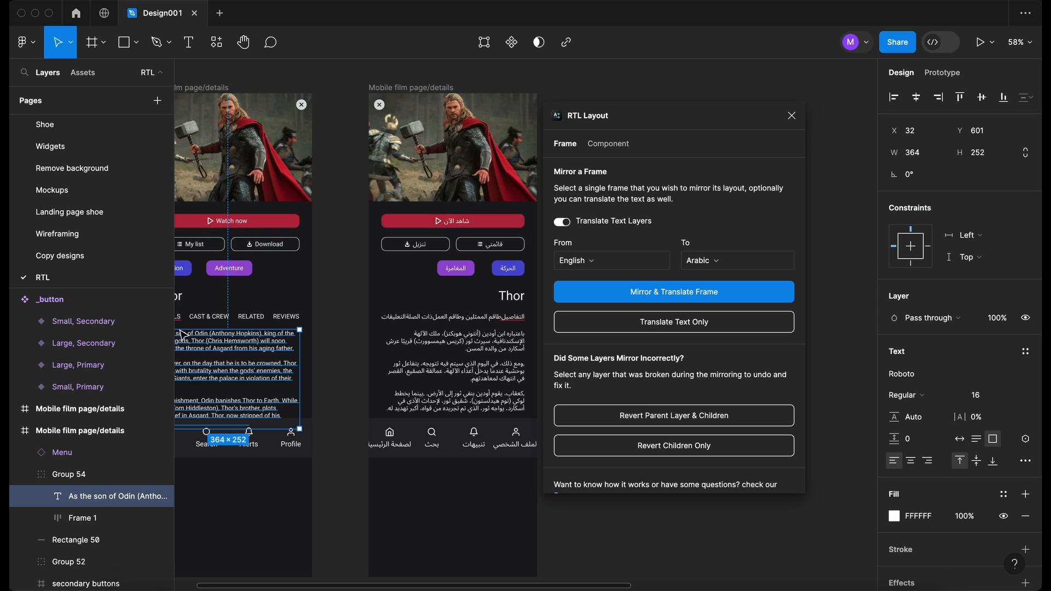
Step: Compare the mirrored Arabic frame with the English original, examining the button icons, genre tags, title, text alignment and bottom navigation
scroll(384, 235, right, 2)
scroll(385, 235, down, 1)
scroll(424, 298, up, 3)
scroll(424, 297, right, 2)
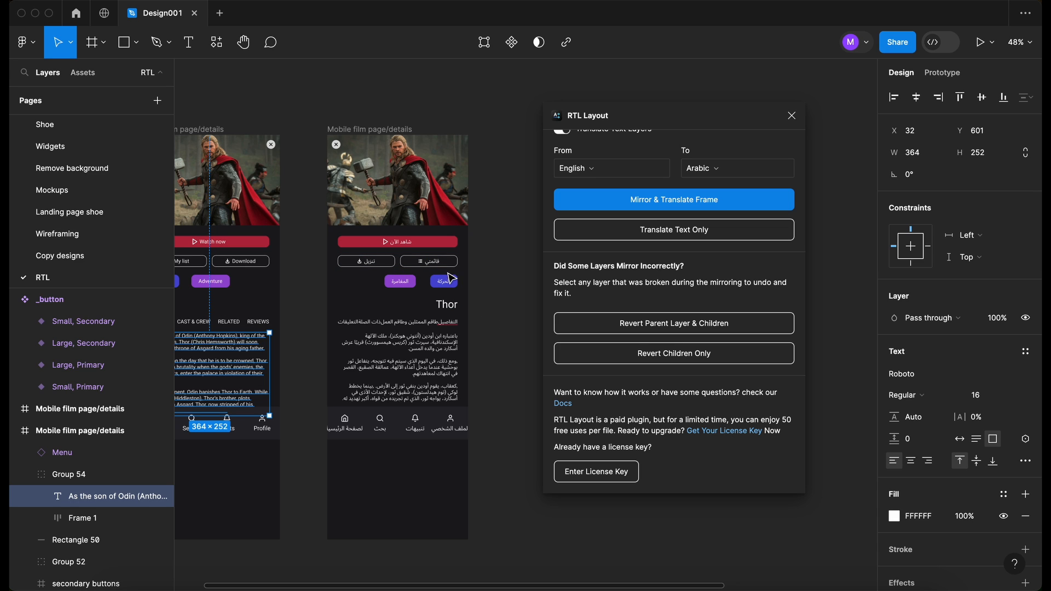
scroll(356, 272, up, 5)
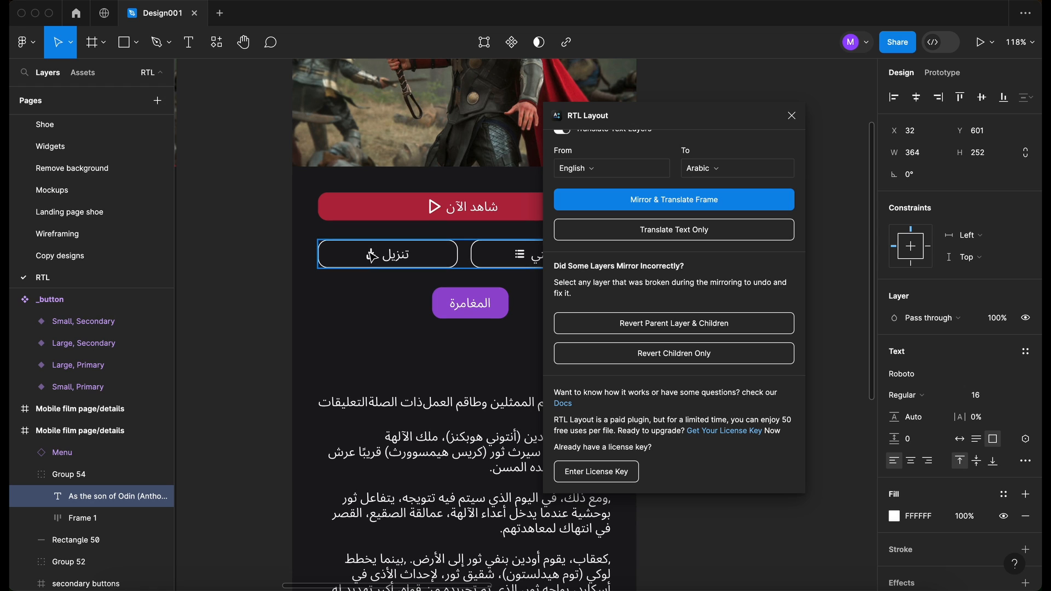
scroll(357, 271, right, 3)
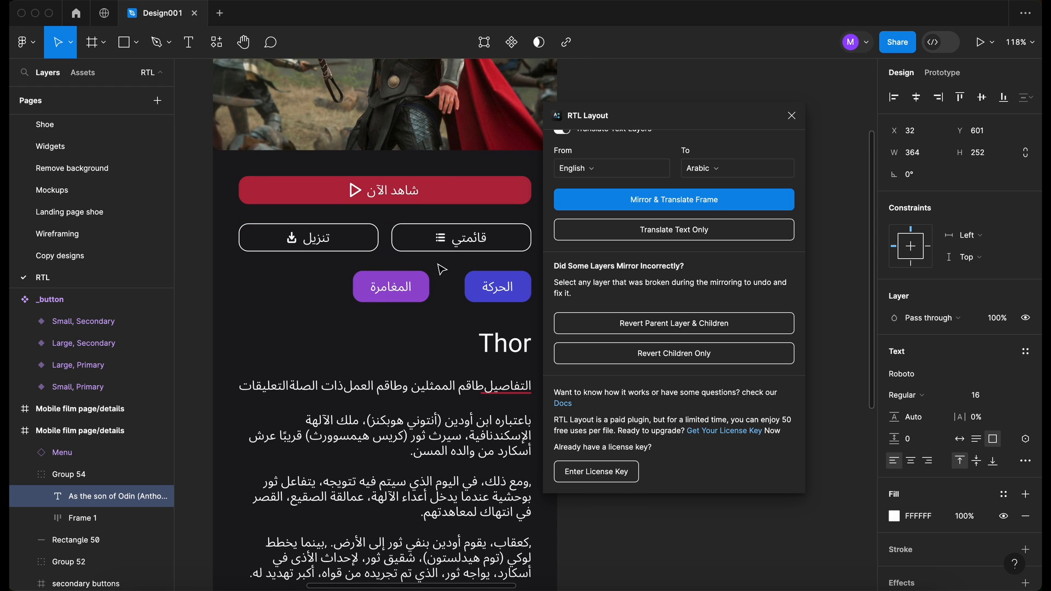
scroll(442, 269, down, 3)
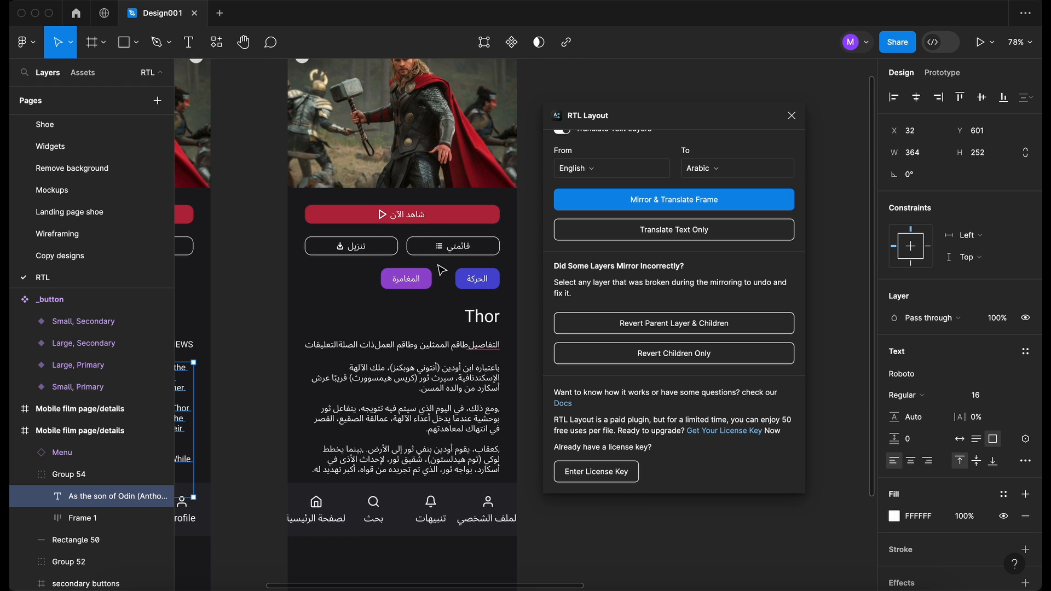
scroll(441, 268, down, 3)
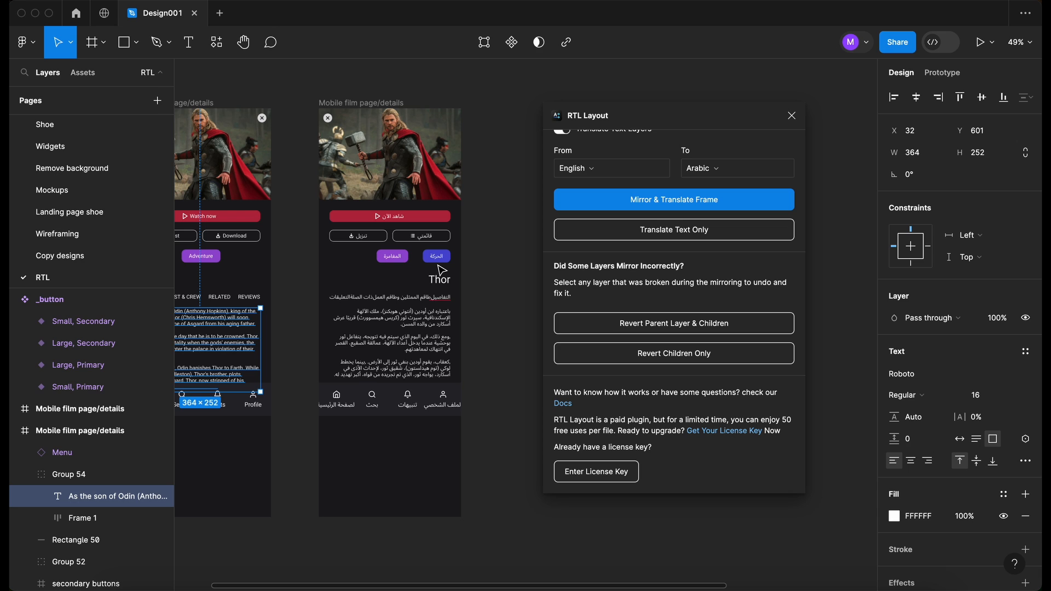
click(523, 476)
scroll(523, 476, left, 3)
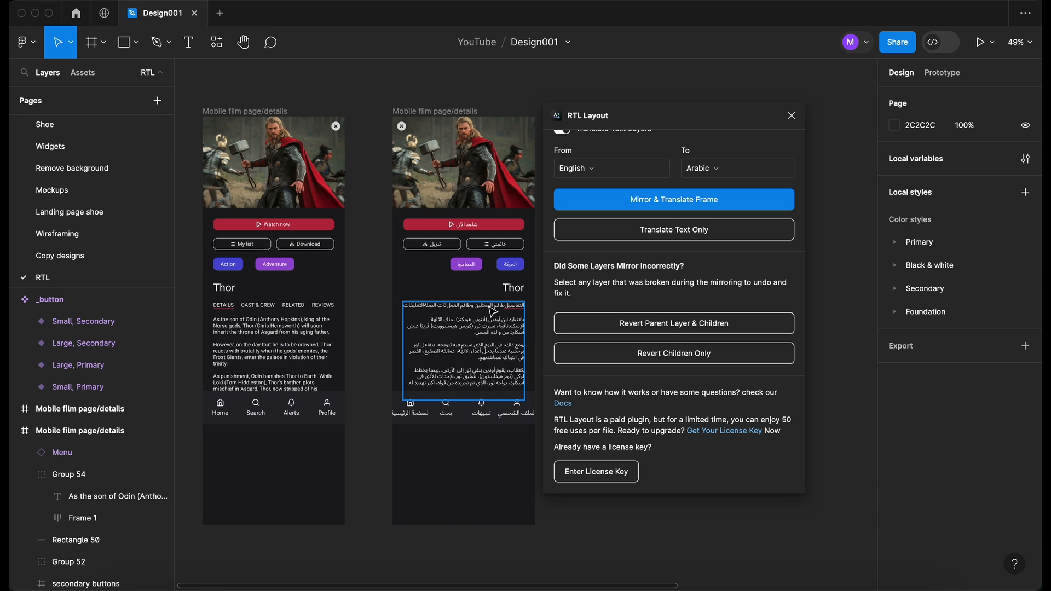
scroll(438, 339, right, 2)
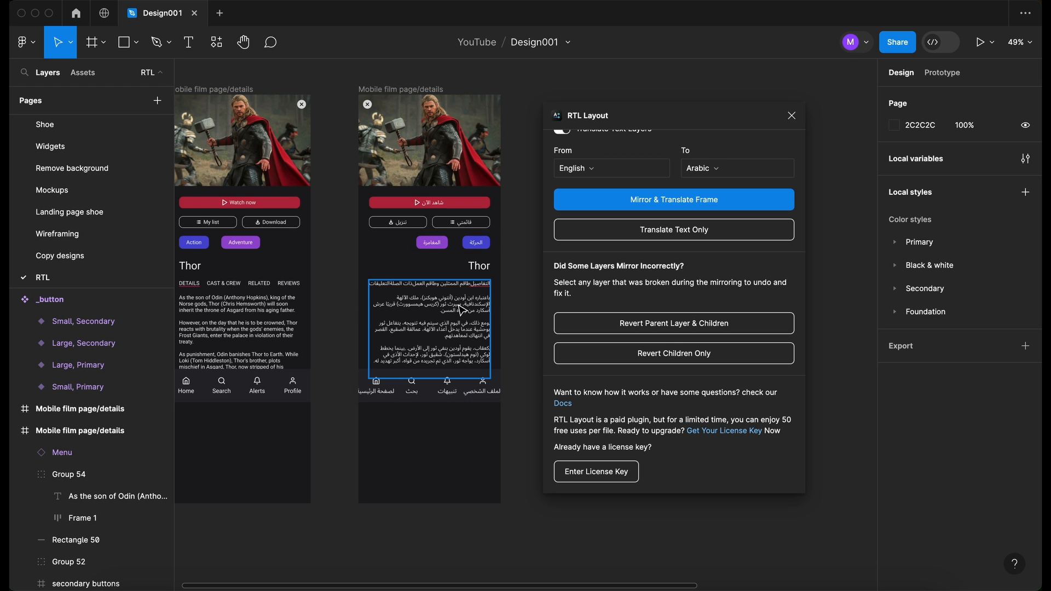
scroll(462, 310, up, 3)
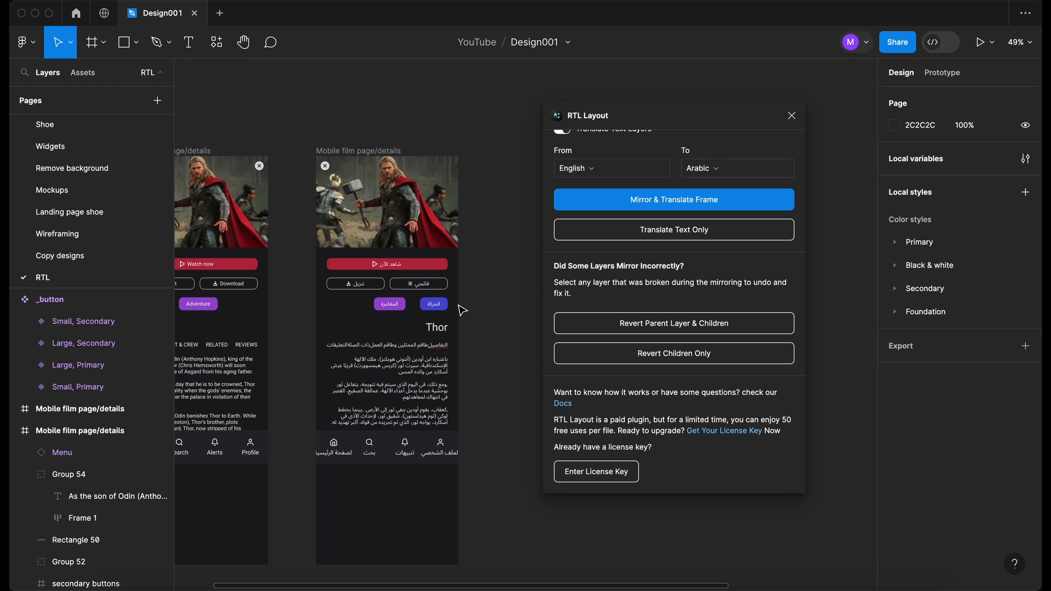
scroll(462, 310, down, 3)
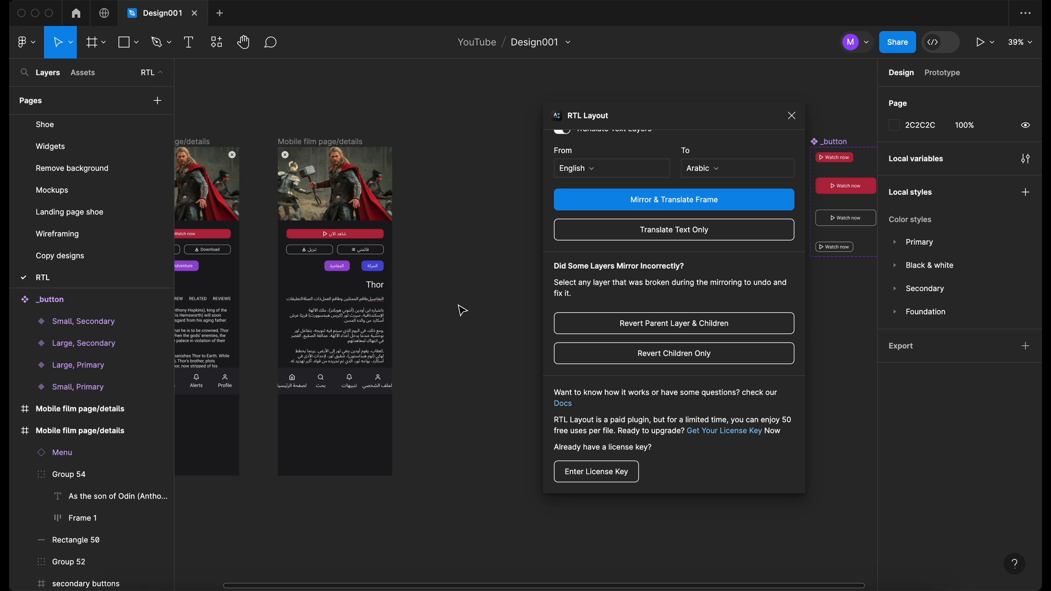
Step: Move the RTL Layout window away from the _button component set and select the whole set
scroll(461, 311, right, 3)
scroll(462, 310, up, 2)
drag(714, 122, 468, 124)
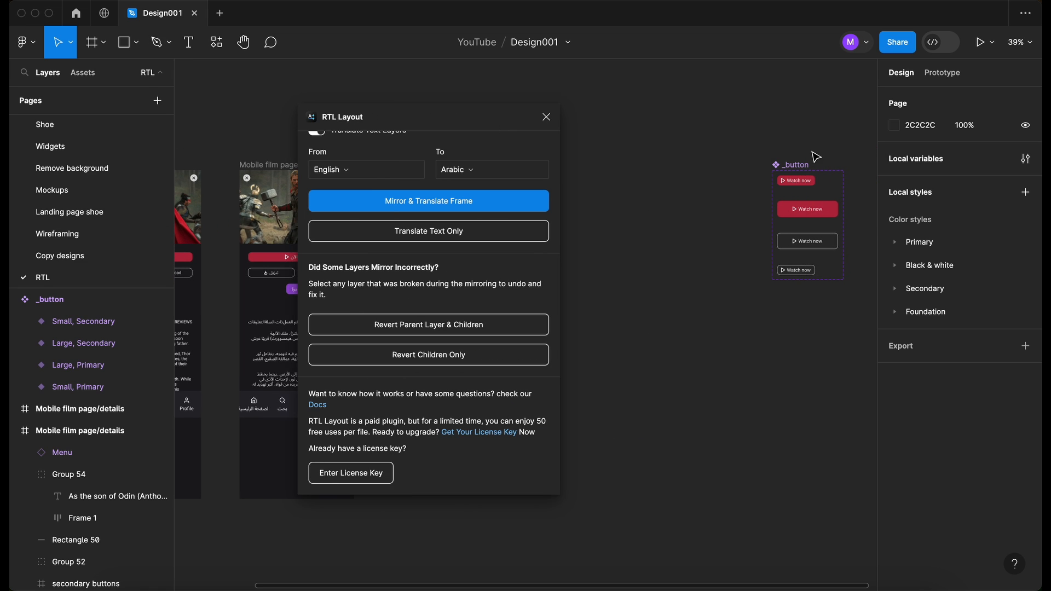
scroll(816, 157, right, 3)
scroll(816, 158, up, 1)
scroll(684, 245, up, 5)
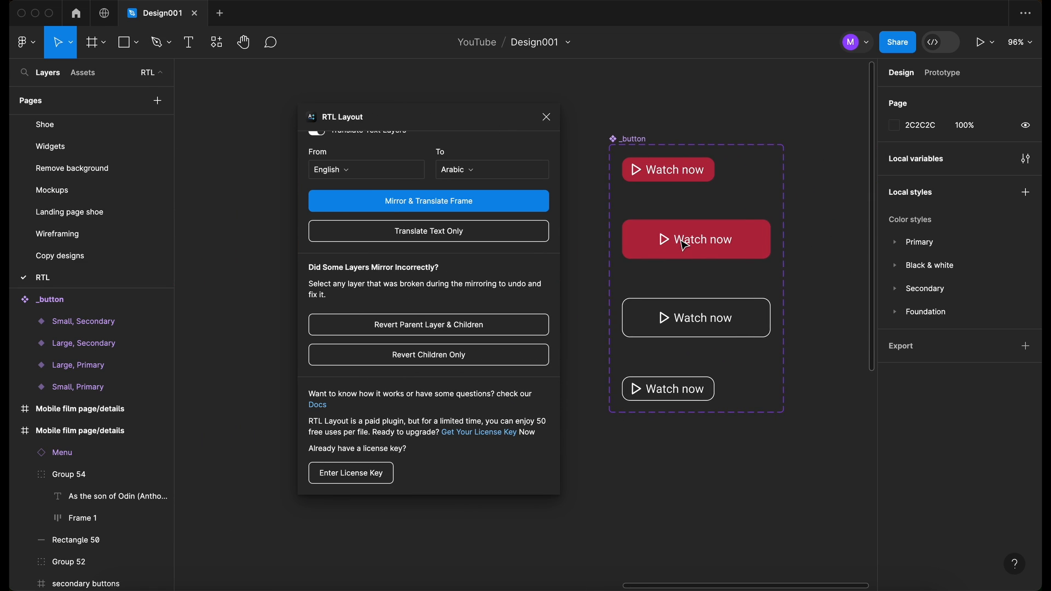
drag(469, 122, 408, 112)
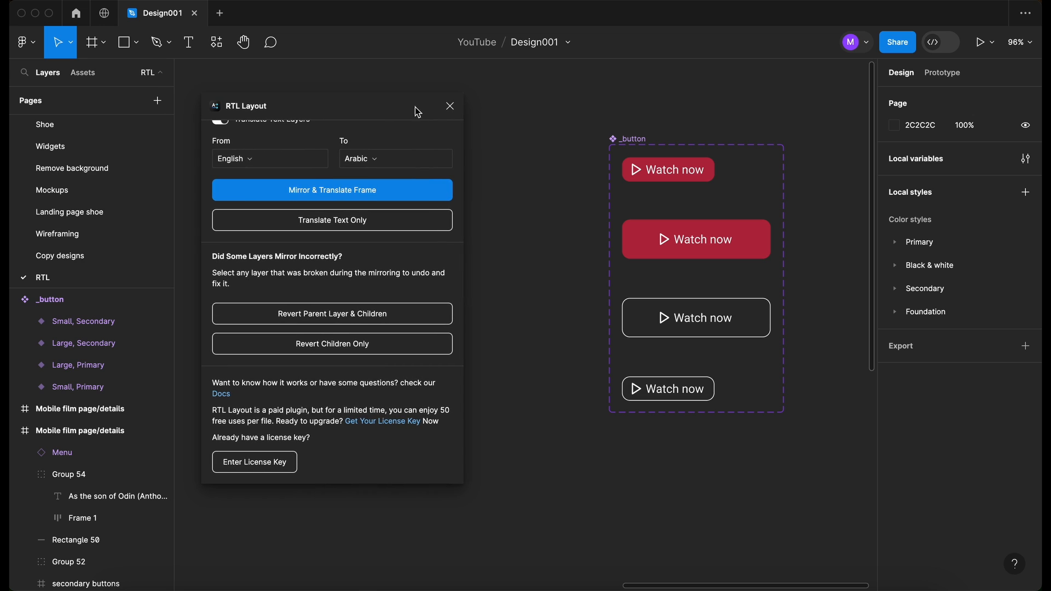
drag(639, 144, 539, 166)
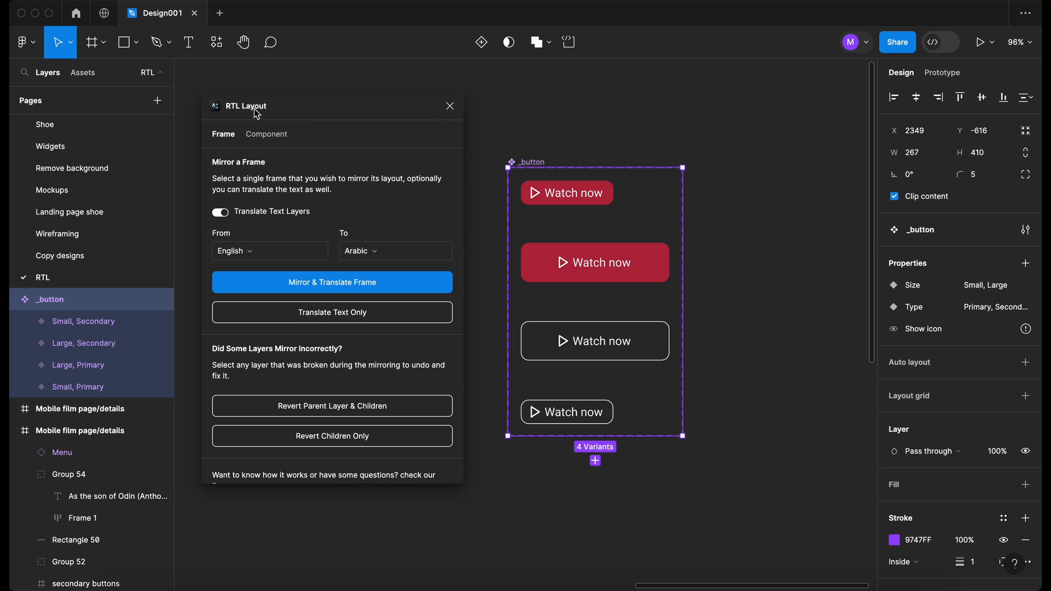
Step: Create translated RTL variants of the _button component set, with text layers translated from English to Arabic
click(267, 134)
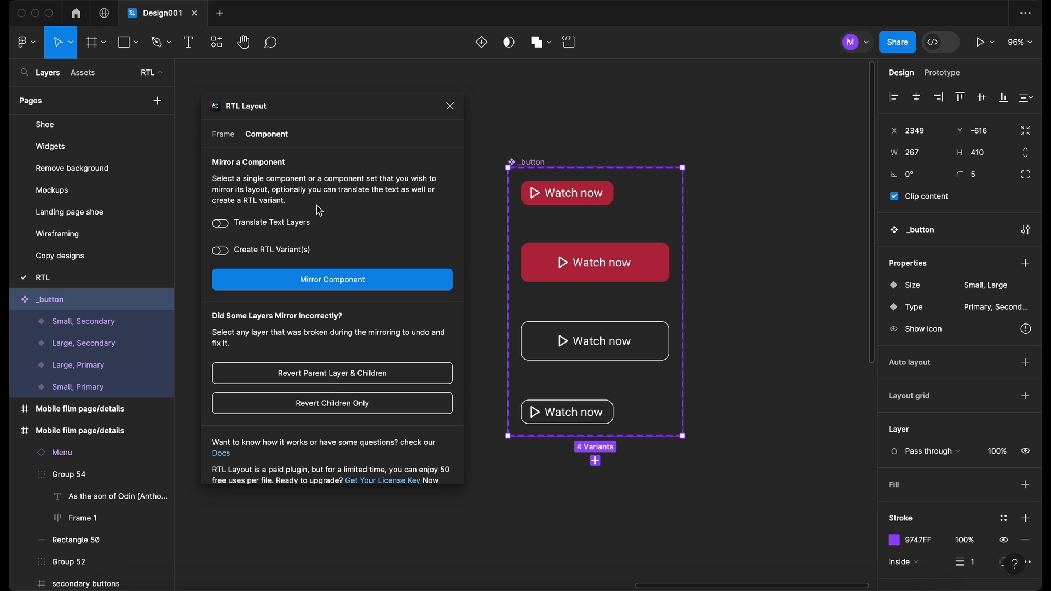
click(220, 223)
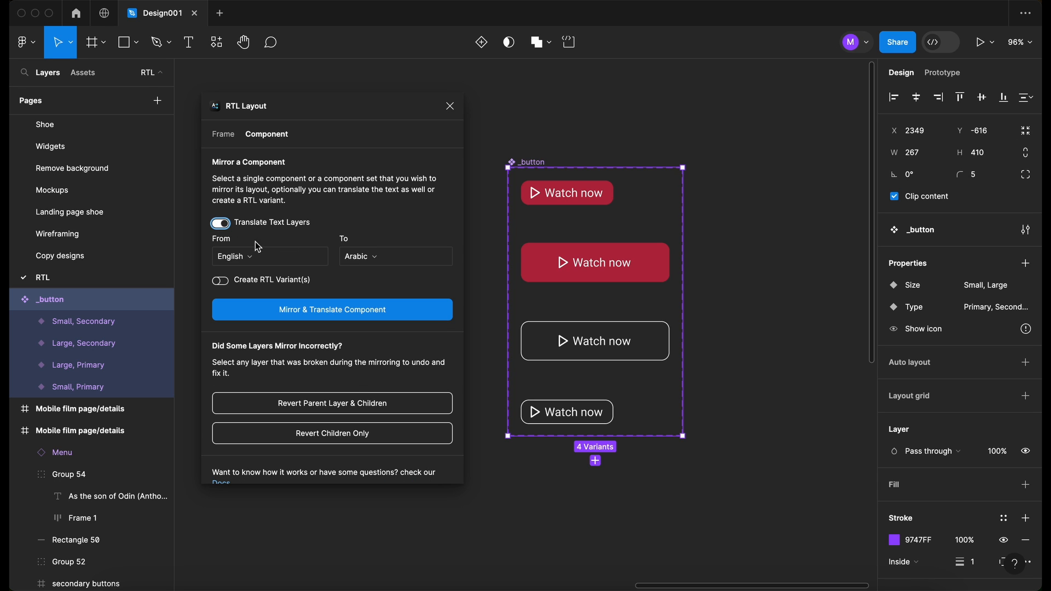
click(222, 282)
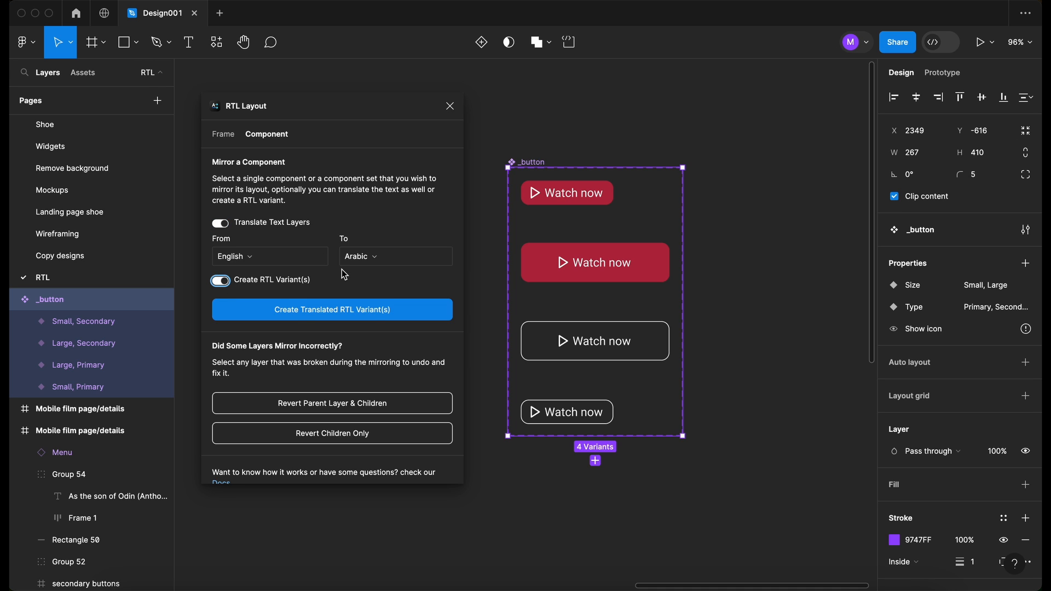
click(351, 312)
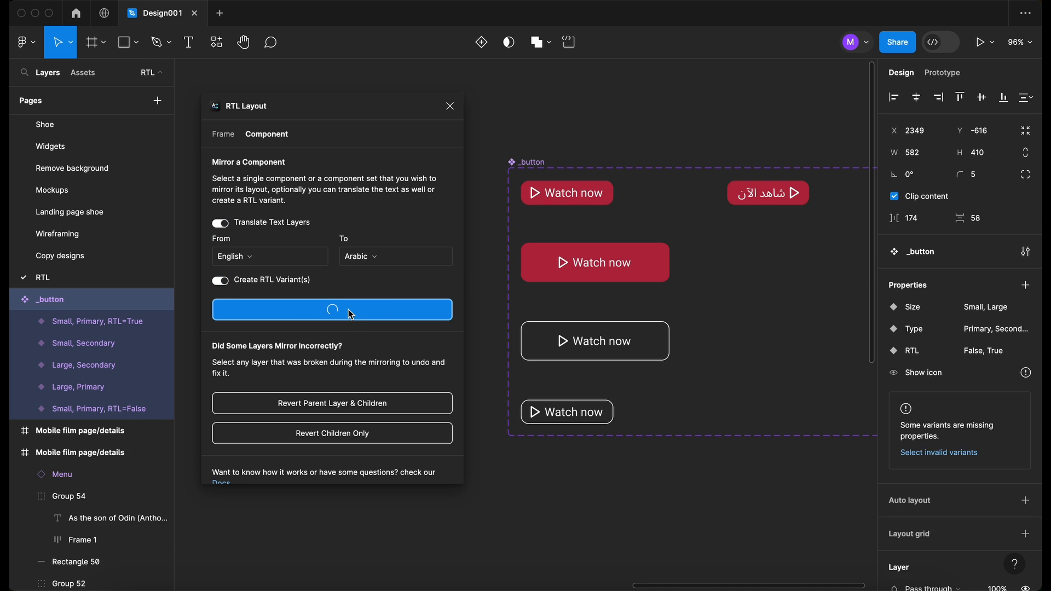
Step: Review the English and Arabic variants in the _button component set and close the RTL Layout plugin
scroll(454, 377, down, 1)
scroll(454, 378, down, 1)
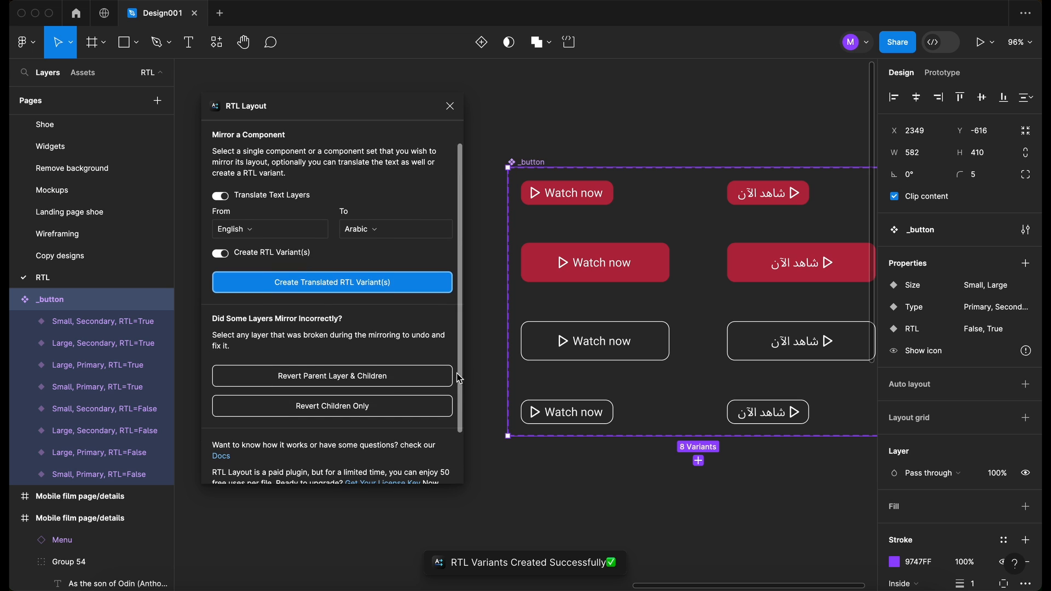
scroll(491, 340, down, 3)
scroll(491, 340, right, 2)
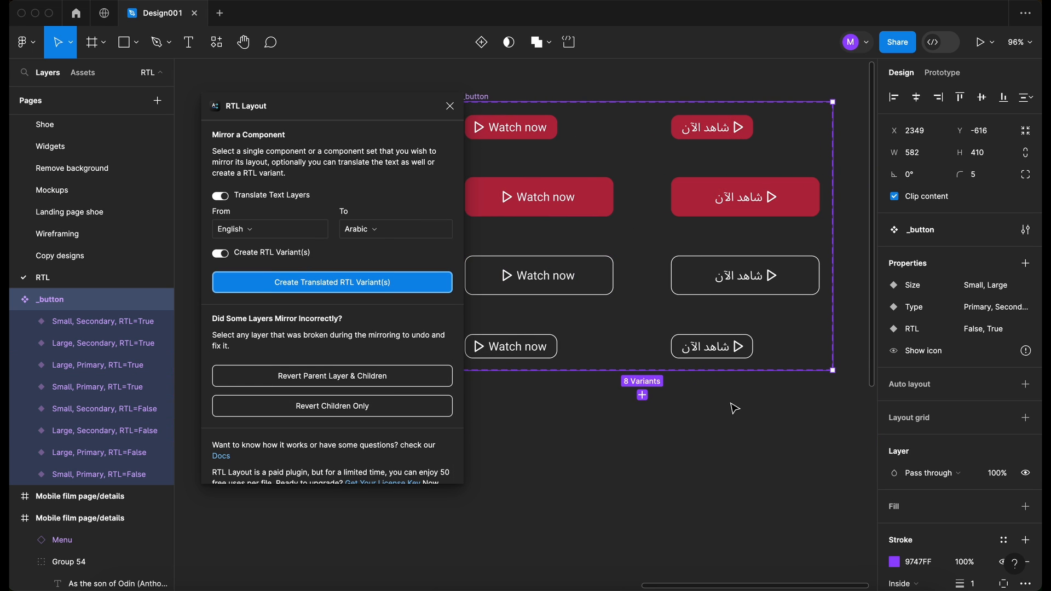
click(449, 105)
scroll(517, 134, right, 5)
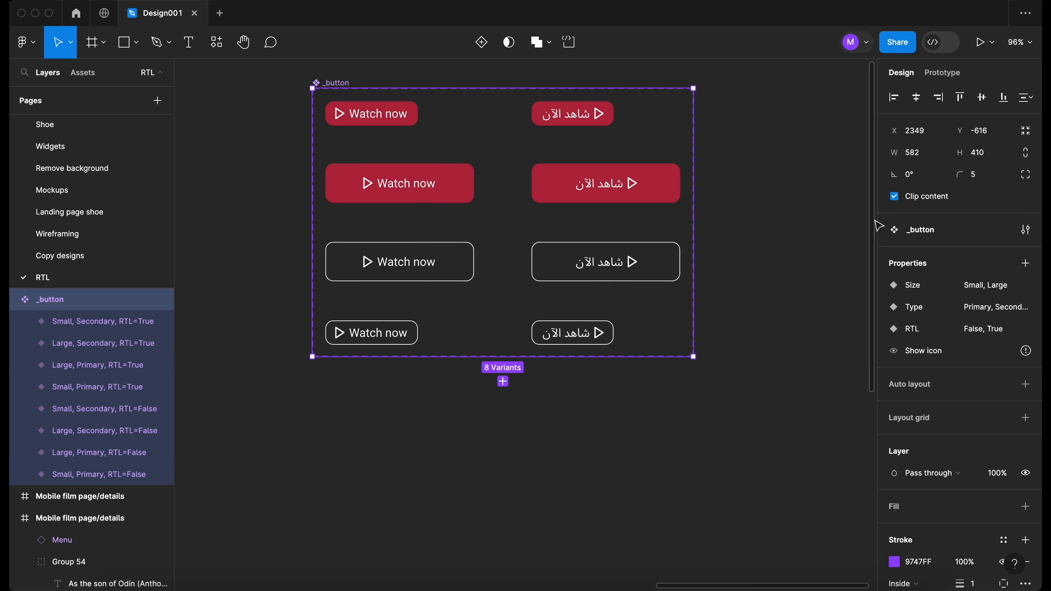
Step: Place an instance of the large primary English button on the empty canvas below the _button component set
click(464, 446)
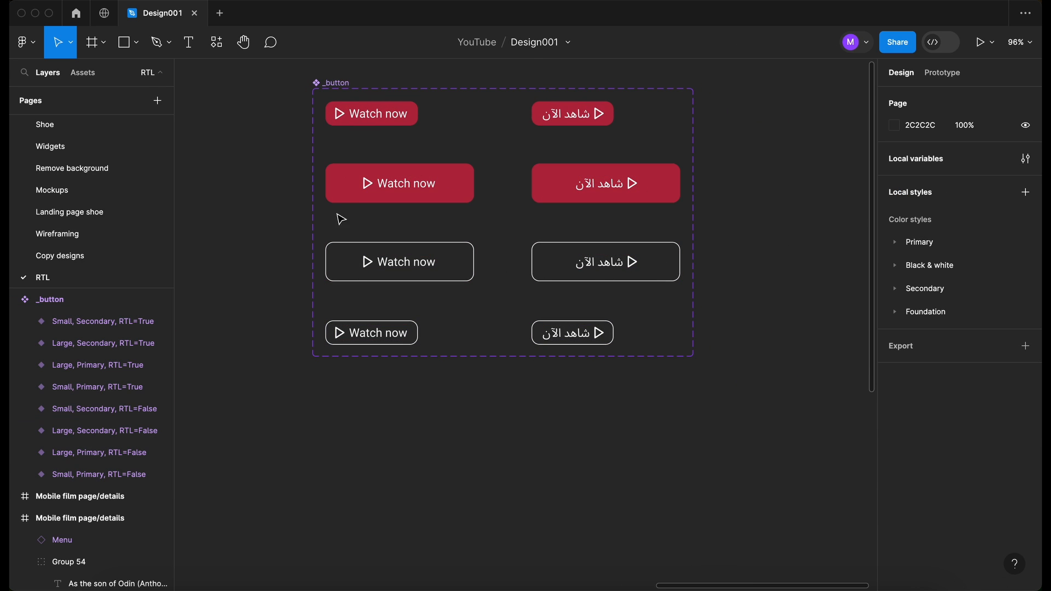
drag(389, 191, 583, 511)
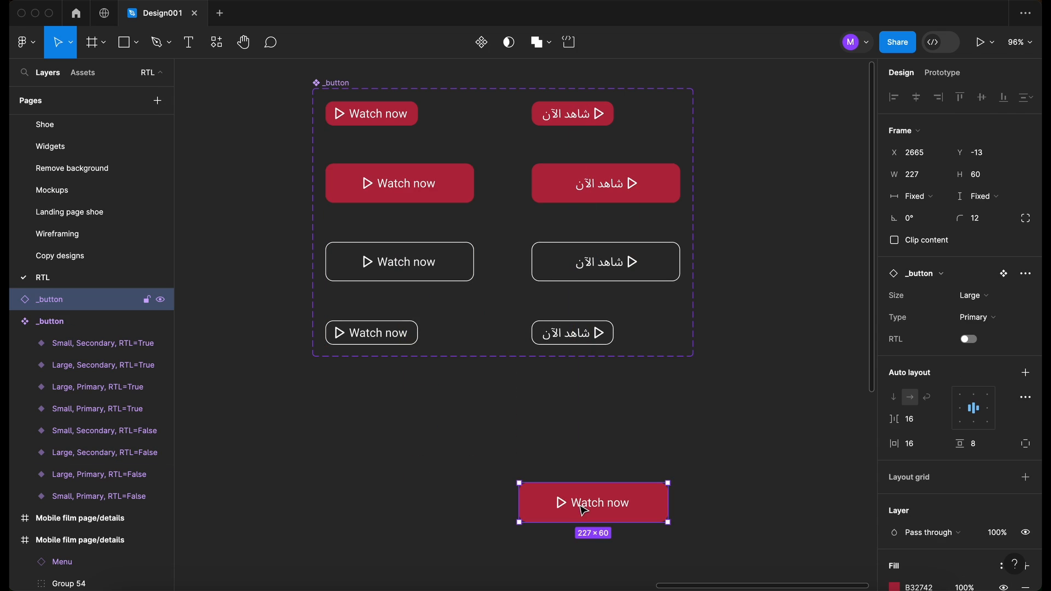
scroll(583, 510, down, 5)
scroll(583, 510, right, 3)
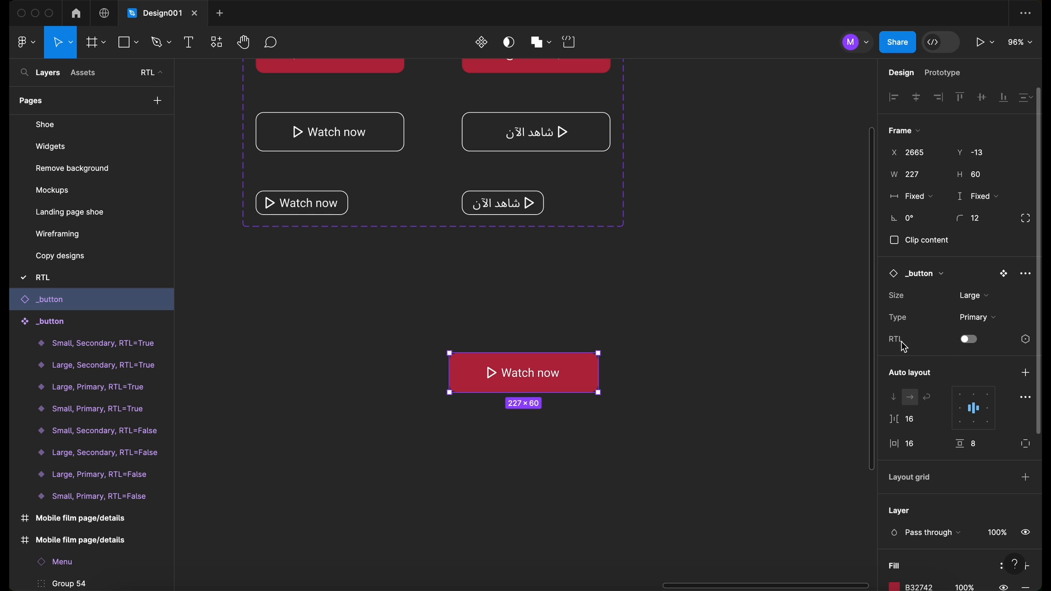
Step: Toggle the button instance's RTL property on and back off to test switching between the Arabic and English variants
click(969, 340)
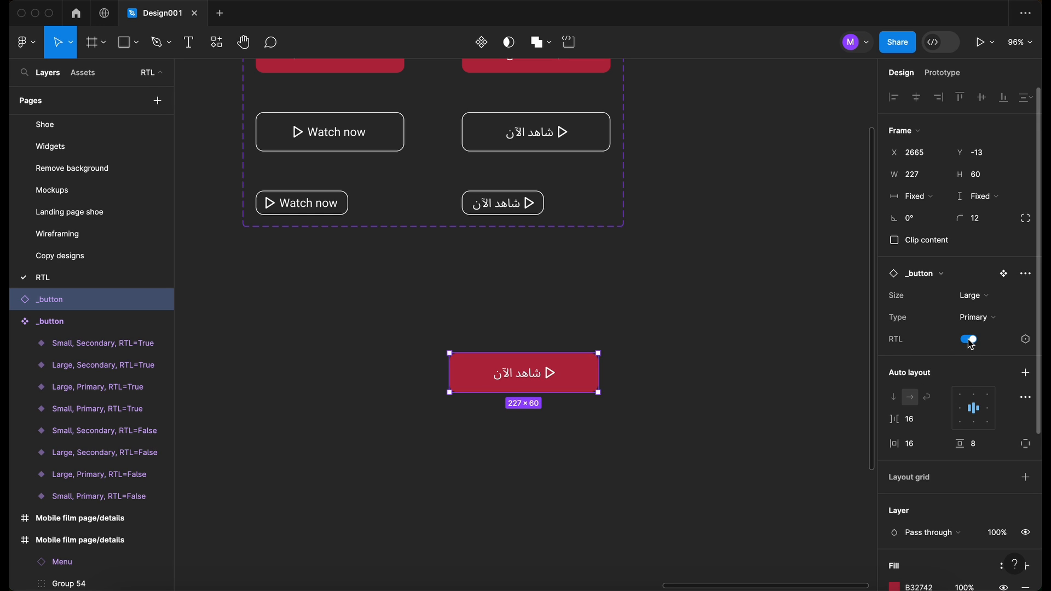
click(969, 340)
click(968, 340)
click(968, 340)
click(650, 413)
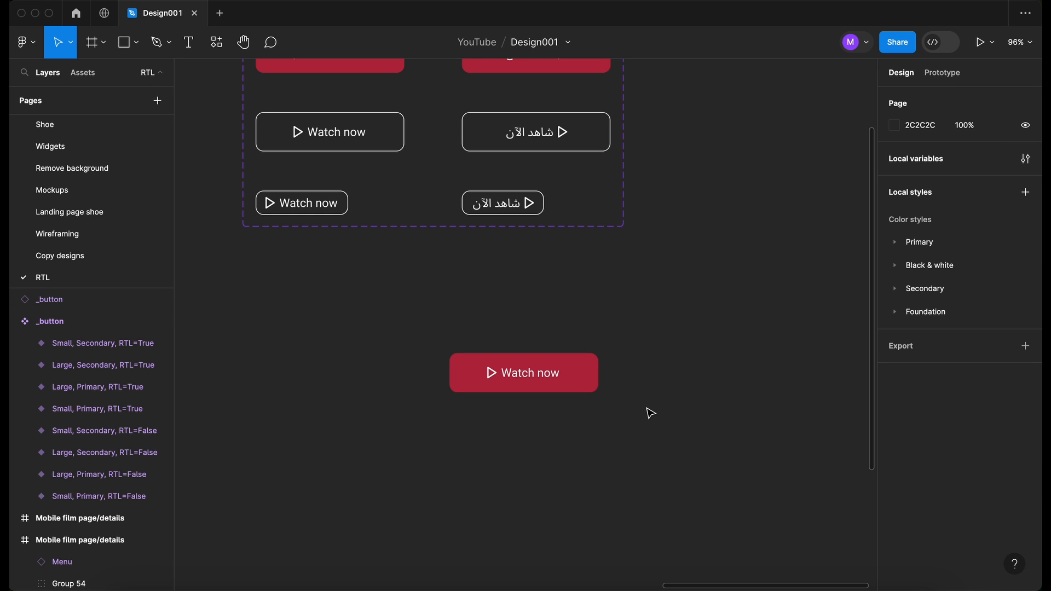
click(479, 357)
click(387, 317)
scroll(387, 317, down, 5)
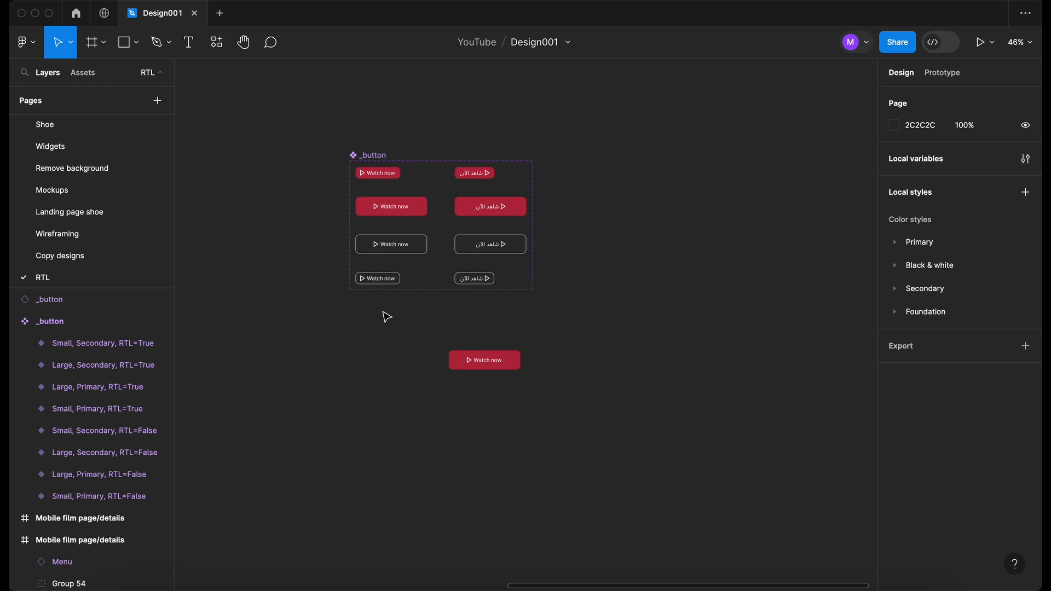
scroll(387, 316, down, 5)
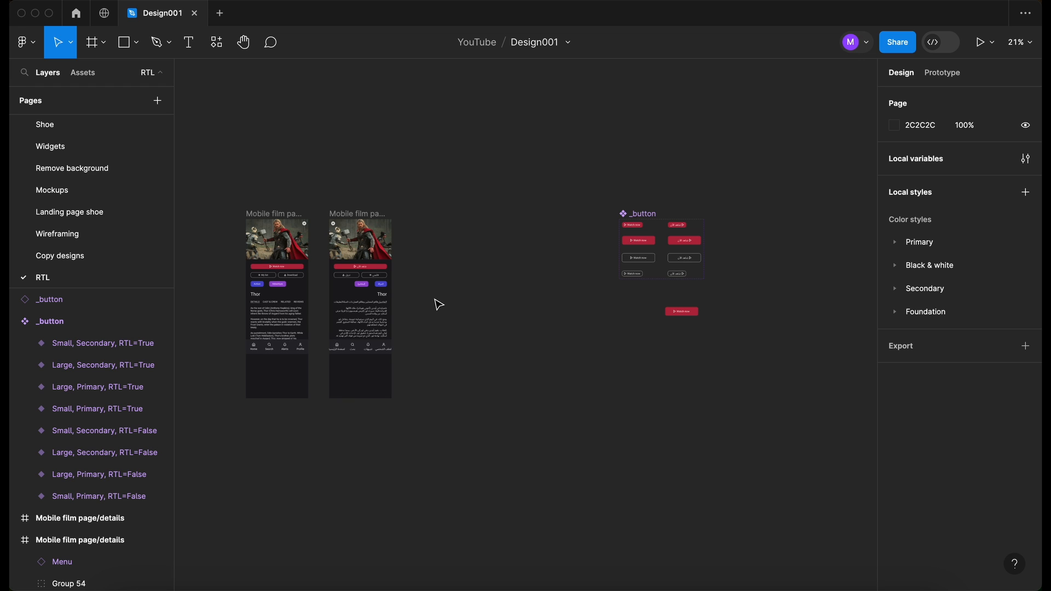